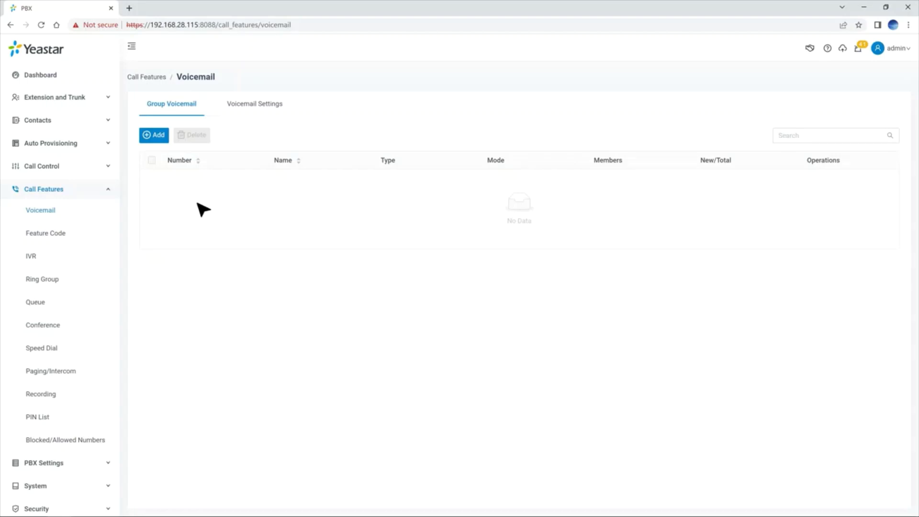
Start a new group voicemail and set its type to Custom after briefly trying Queue.
{"action": "left_click", "coordinate": [156, 141]}
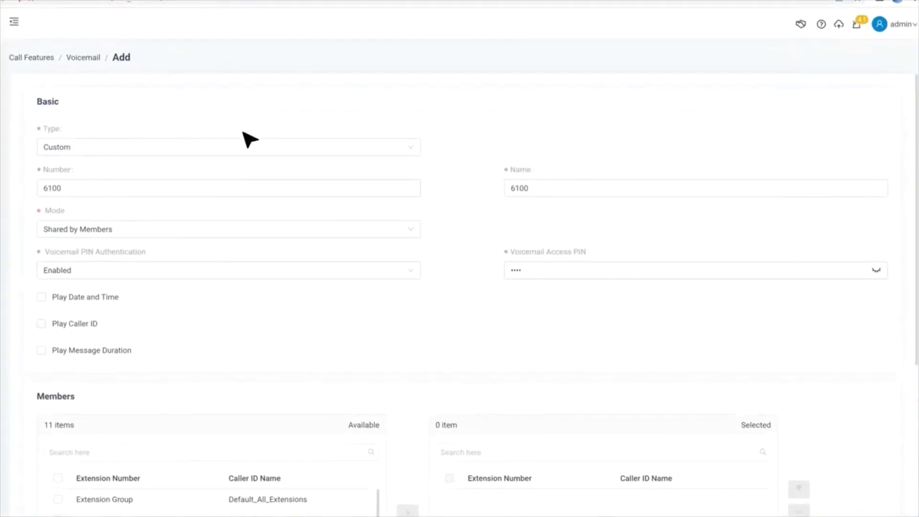
{"action": "left_click", "coordinate": [415, 149]}
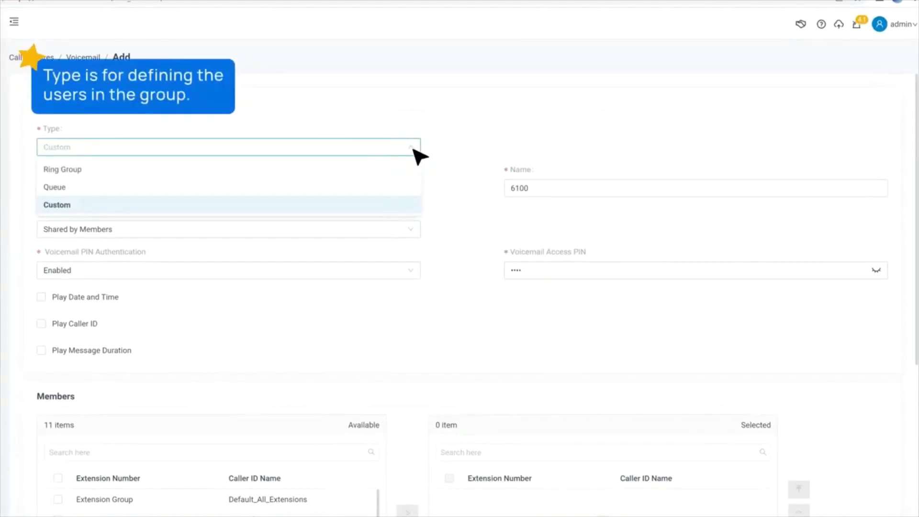
{"action": "left_click", "coordinate": [396, 191]}
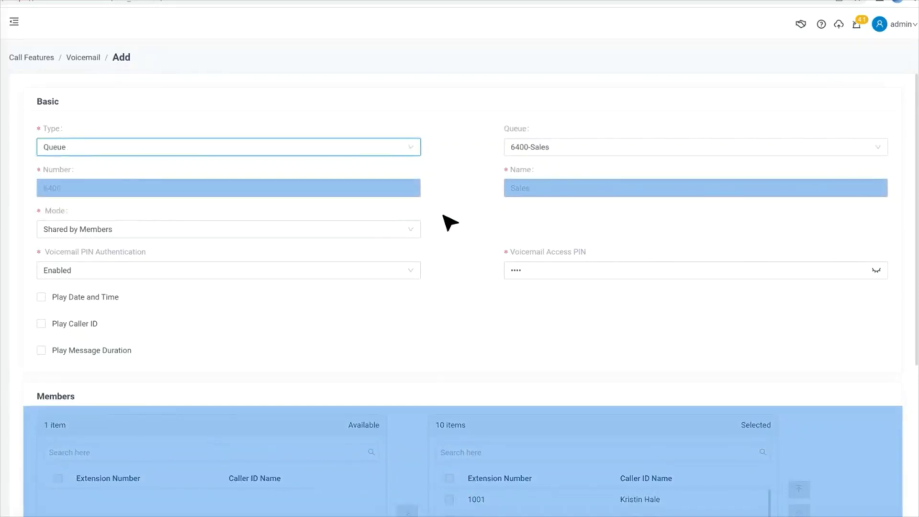
{"action": "left_click", "coordinate": [412, 149]}
{"action": "left_click", "coordinate": [410, 206]}
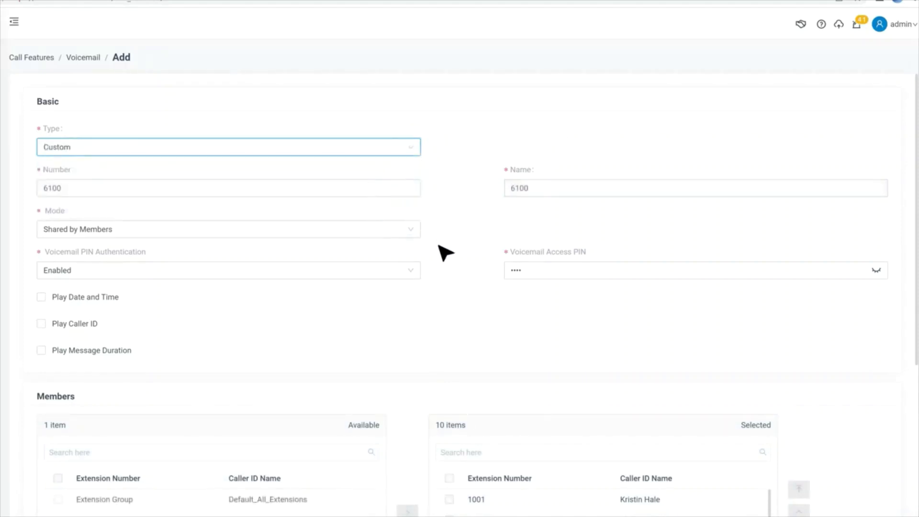
Add the all-extensions group as members and select the 6100 number and name fields.
{"action": "scroll", "coordinate": [446, 244], "scroll_direction": "down", "scroll_amount": 3}
{"action": "left_click", "coordinate": [58, 340]}
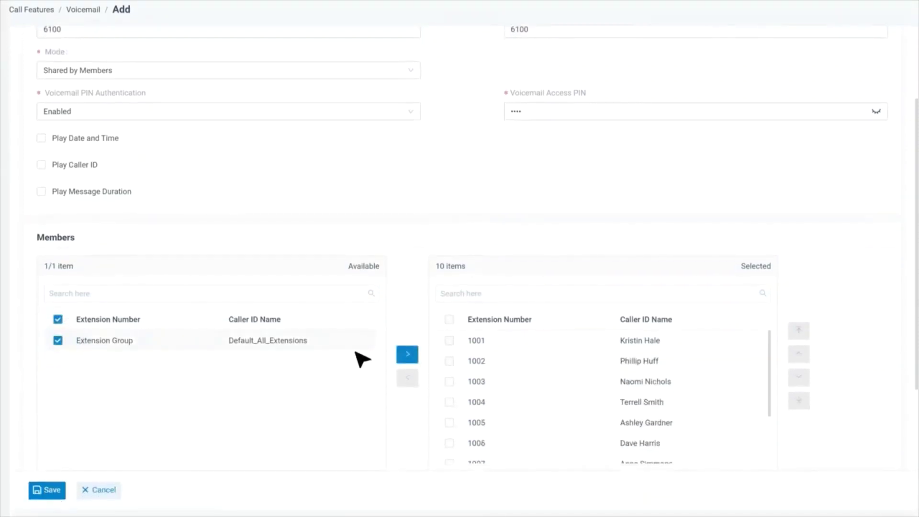
{"action": "left_click", "coordinate": [407, 354]}
{"action": "scroll", "coordinate": [471, 218], "scroll_direction": "up", "scroll_amount": 3}
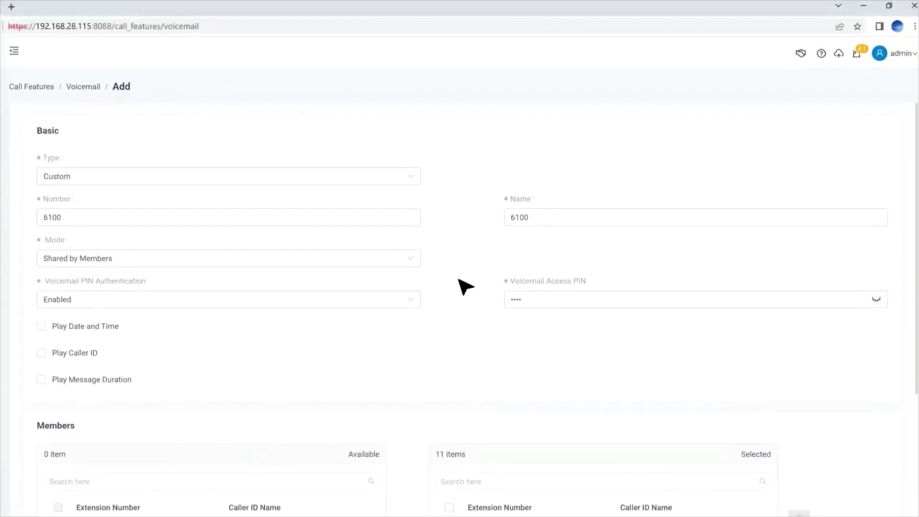
{"action": "left_click", "coordinate": [386, 217]}
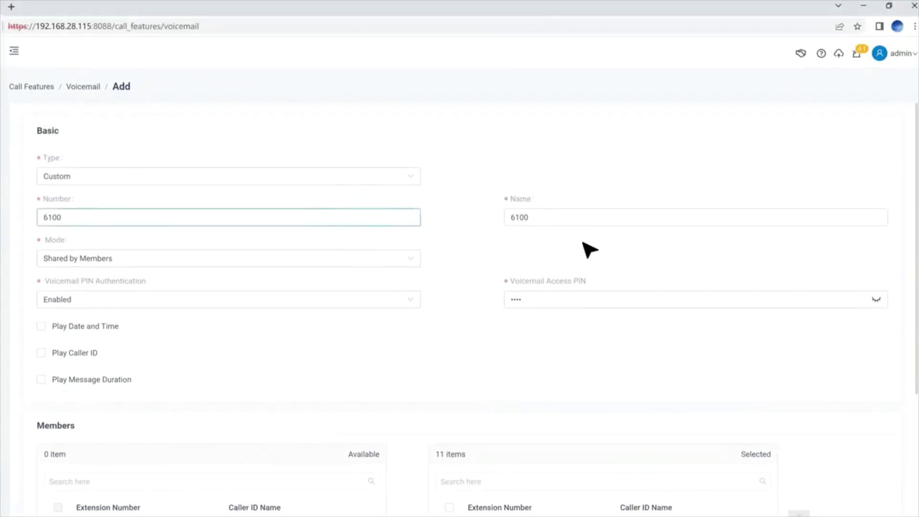
{"action": "left_click", "coordinate": [587, 217]}
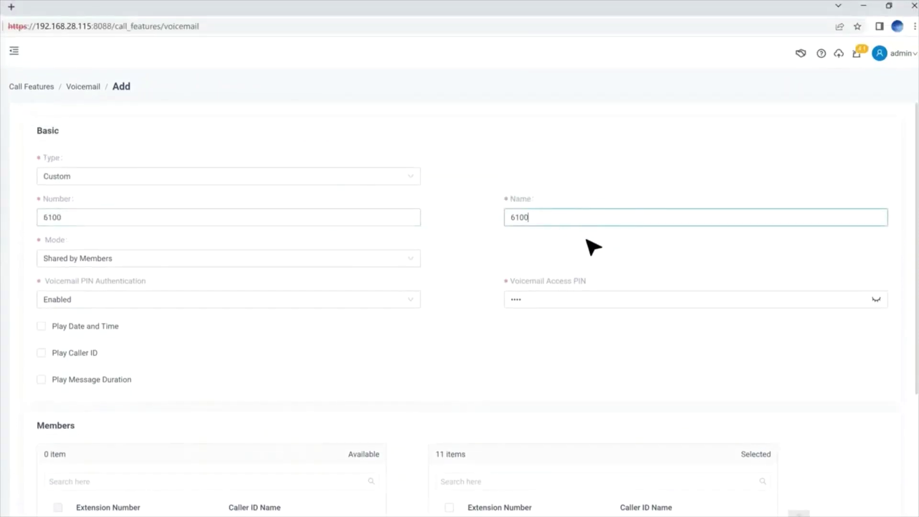
Switch the 6100 voicemail mode from Shared by Members to Broadcast to Members, leaving PIN authentication Enabled.
{"action": "left_click", "coordinate": [414, 260]}
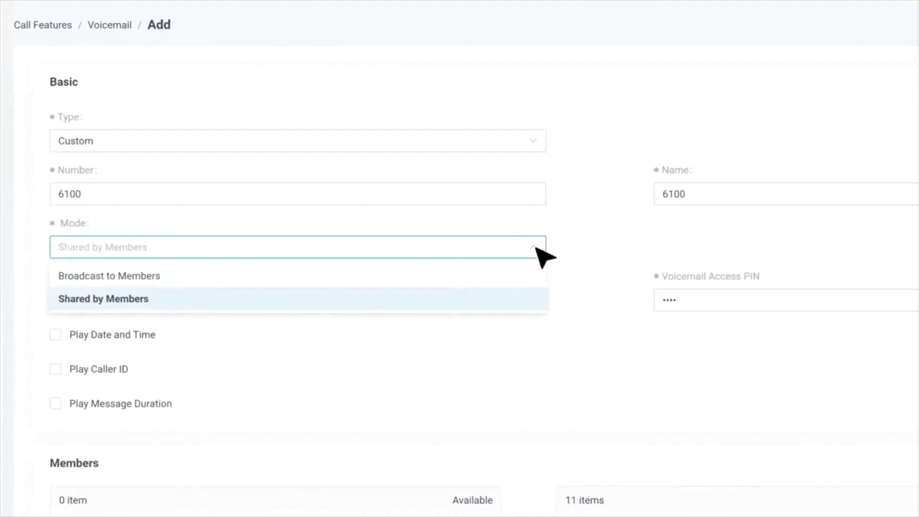
{"action": "left_click", "coordinate": [519, 303]}
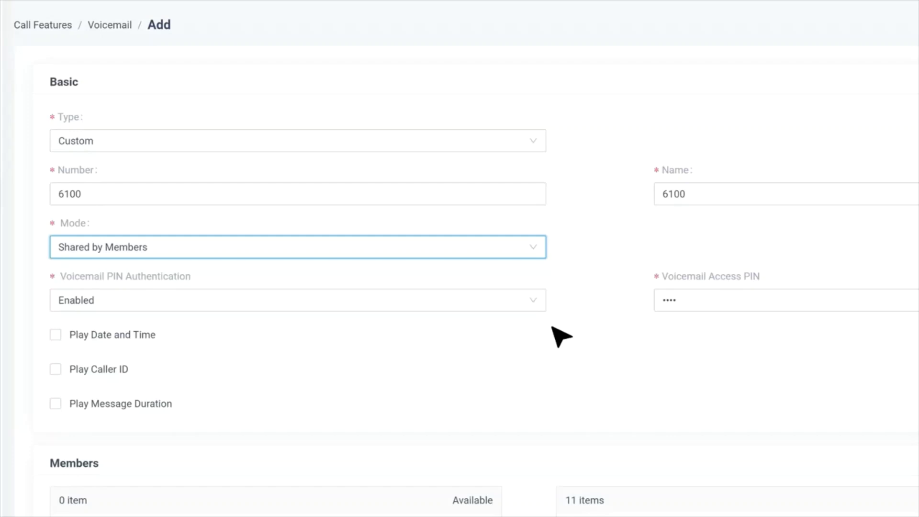
{"action": "left_click", "coordinate": [539, 249]}
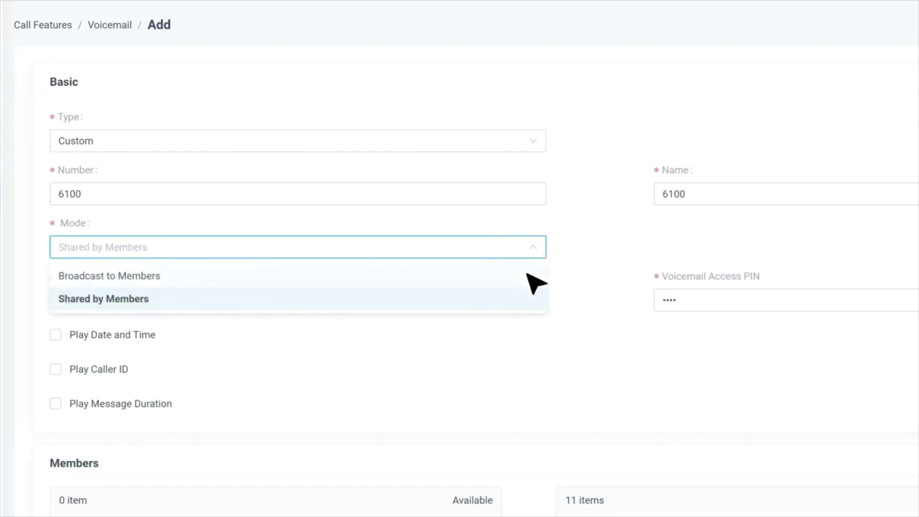
{"action": "left_click", "coordinate": [523, 278]}
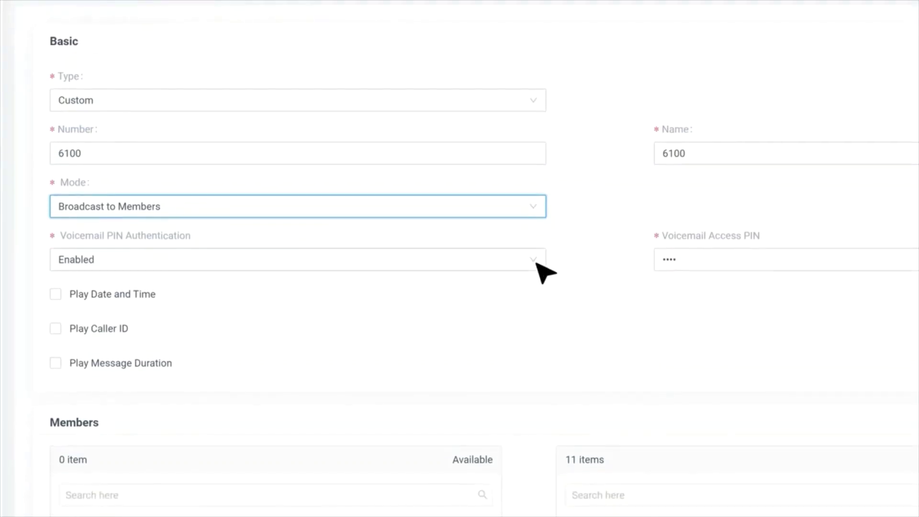
{"action": "left_click", "coordinate": [536, 302]}
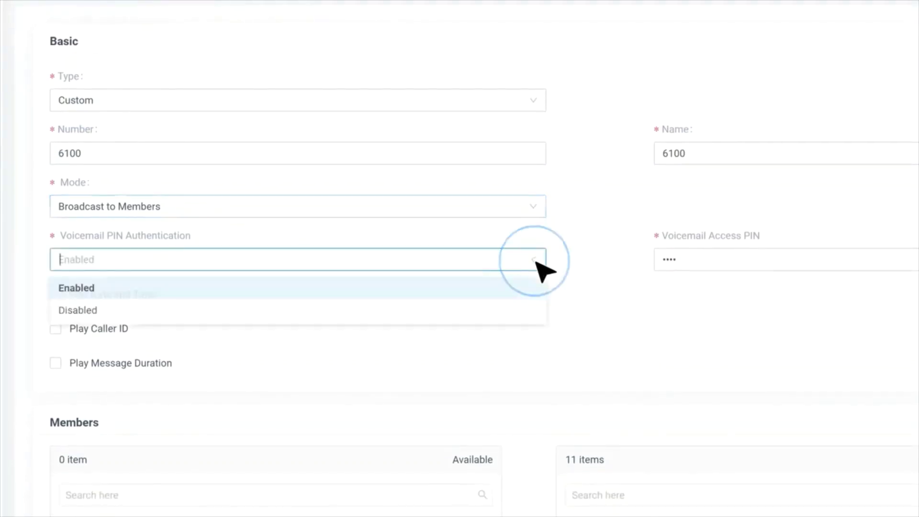
{"action": "left_click", "coordinate": [521, 290]}
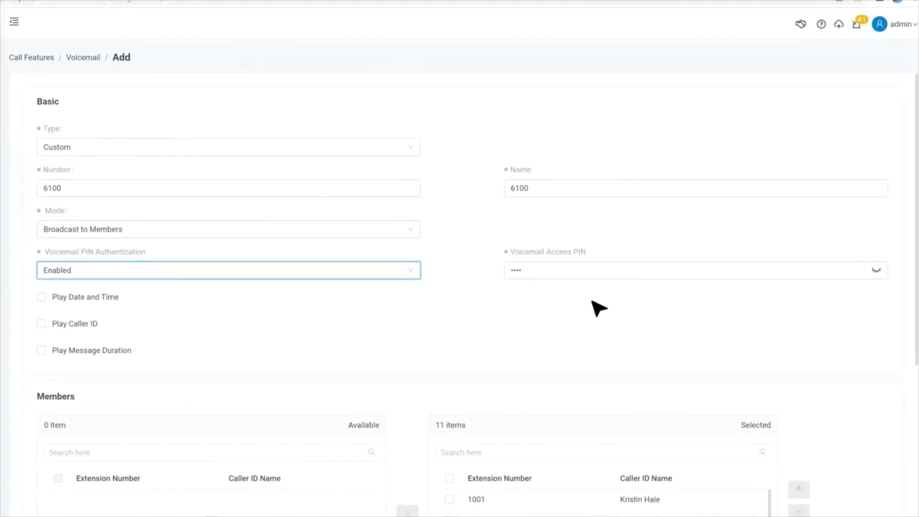
{"action": "scroll", "coordinate": [460, 335], "scroll_direction": "down", "scroll_amount": 6}
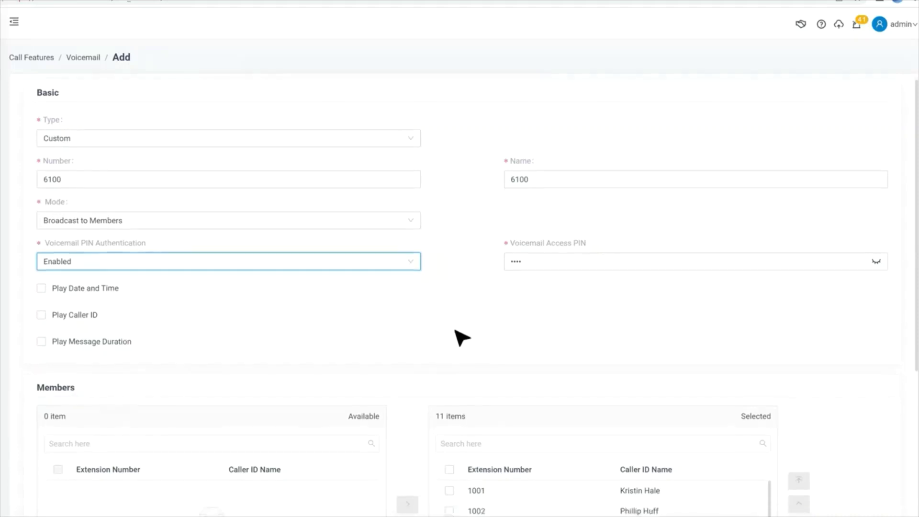
Leave the group greeting on [Follow System] and save group voicemail 6100.
{"action": "left_click", "coordinate": [411, 433]}
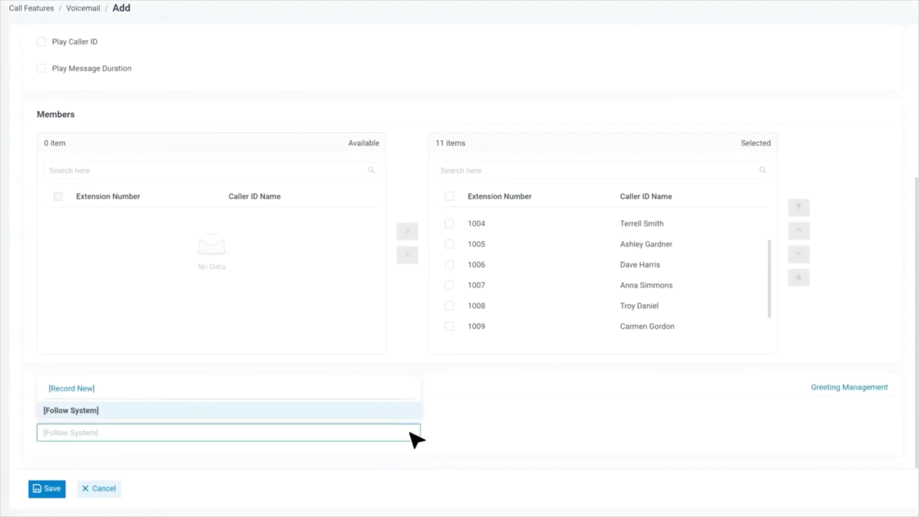
{"action": "left_click", "coordinate": [354, 414]}
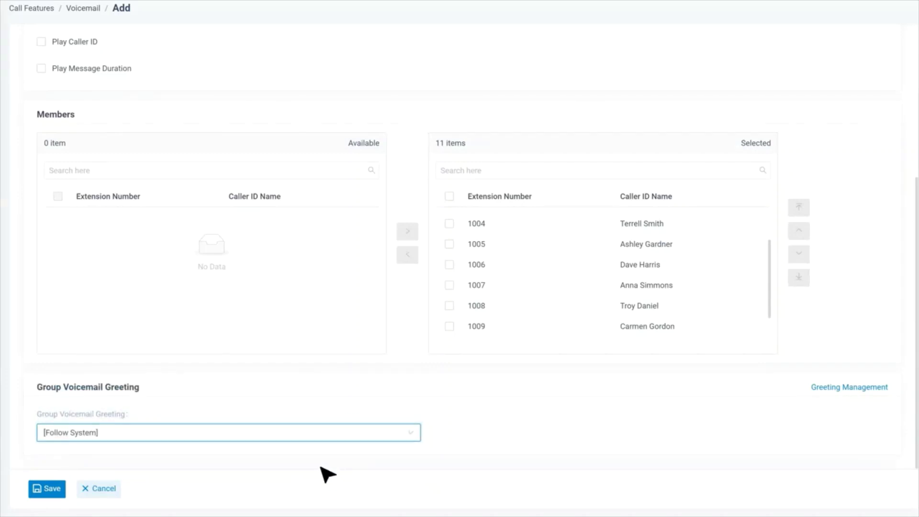
{"action": "left_click", "coordinate": [53, 490]}
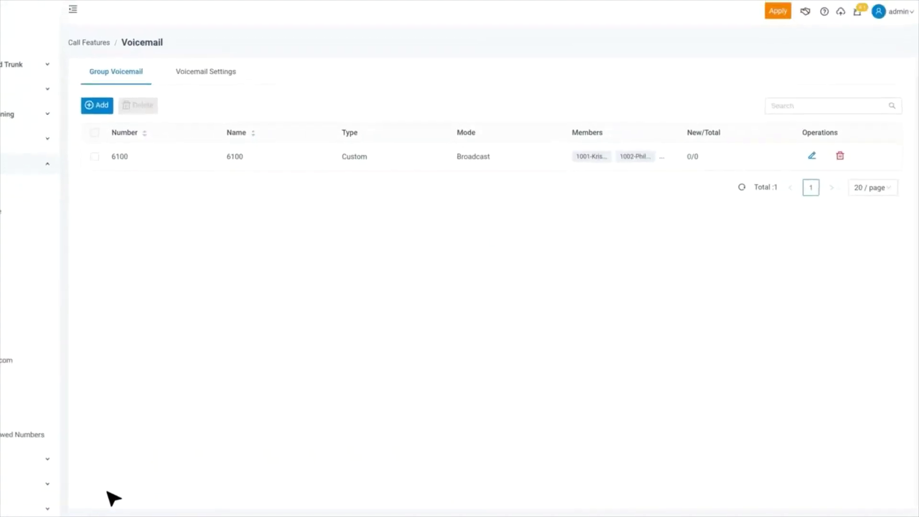
Apply the pending configuration changes and switch to the Voicemail Settings tab.
{"action": "left_click", "coordinate": [777, 11]}
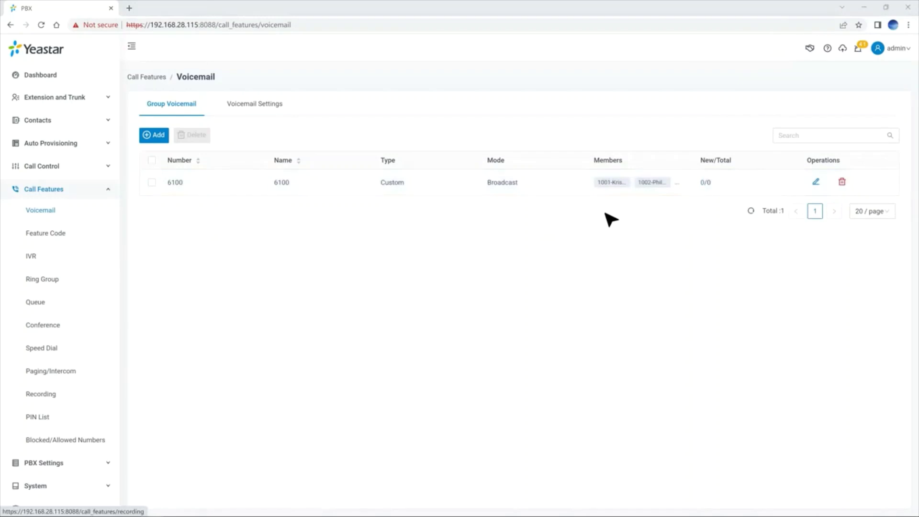
{"action": "left_click", "coordinate": [280, 105]}
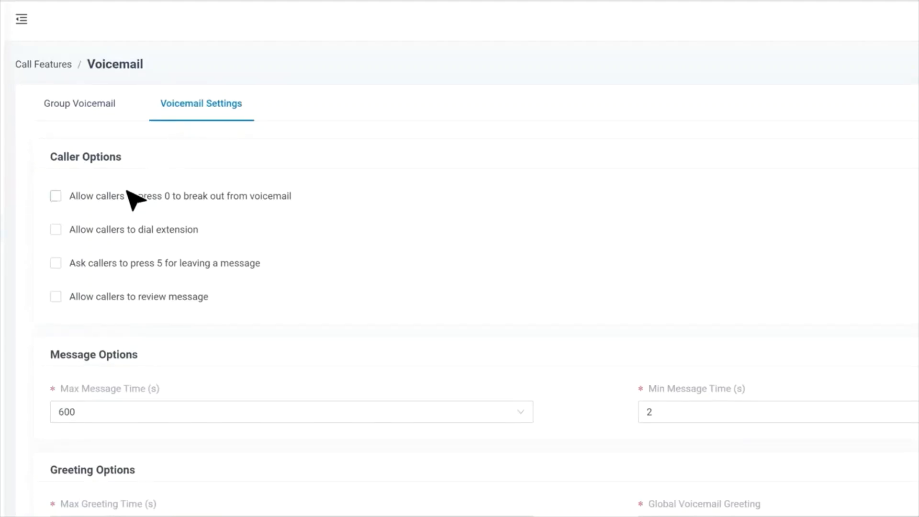
Enable press-0 breakout to IVR 6200 and allow callers to dial extensions 1000 and 1001.
{"action": "left_click", "coordinate": [126, 208]}
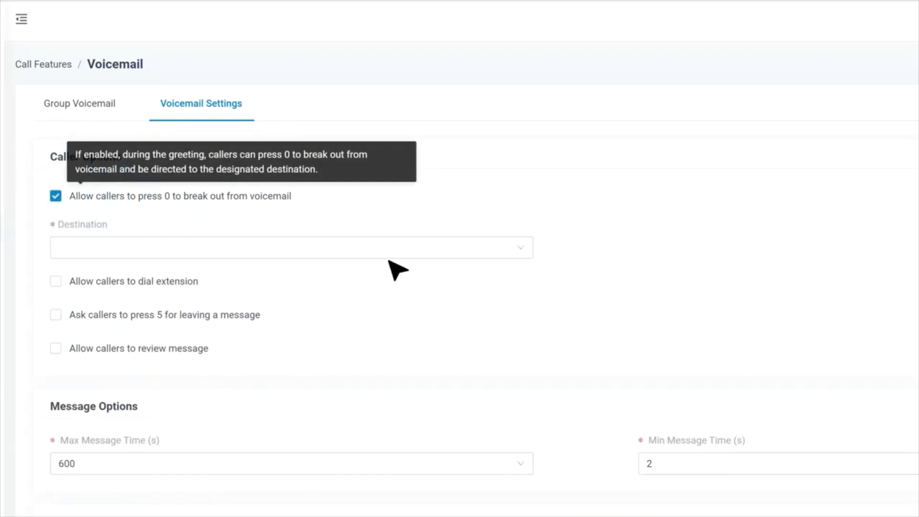
{"action": "left_click", "coordinate": [520, 248]}
{"action": "left_click", "coordinate": [334, 278]}
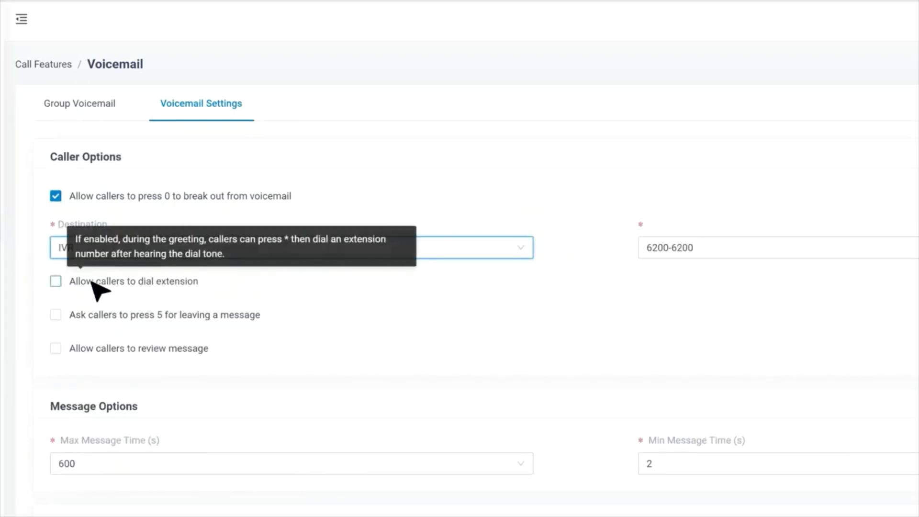
{"action": "left_click", "coordinate": [73, 282]}
{"action": "scroll", "coordinate": [76, 268], "scroll_direction": "down", "scroll_amount": 3}
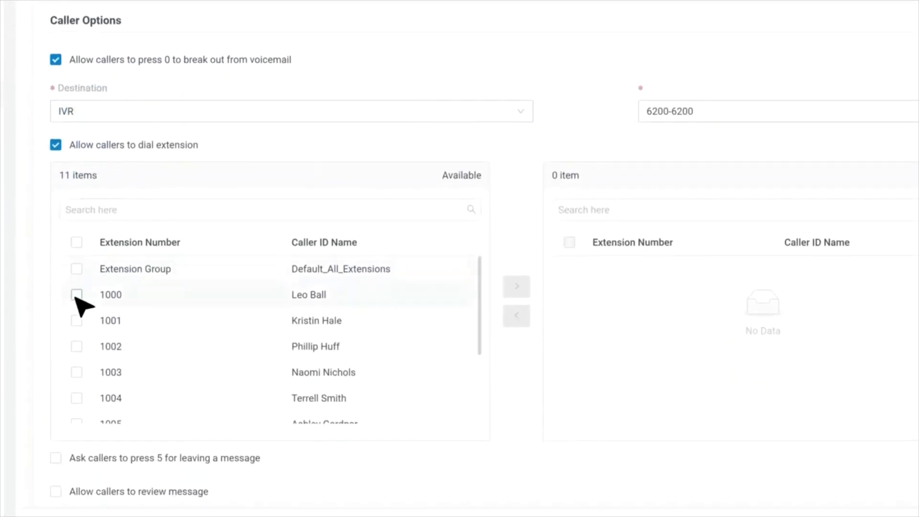
{"action": "left_click", "coordinate": [77, 295]}
{"action": "left_click", "coordinate": [76, 321]}
{"action": "left_click", "coordinate": [516, 286]}
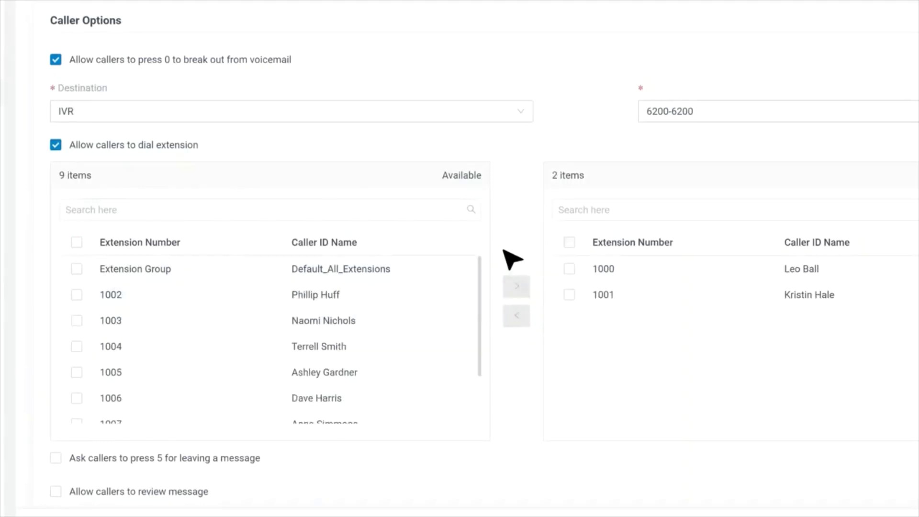
Enable the press-5-to-record and review-message caller options.
{"action": "scroll", "coordinate": [515, 259], "scroll_direction": "down", "scroll_amount": 4}
{"action": "mouse_move", "coordinate": [100, 248]}
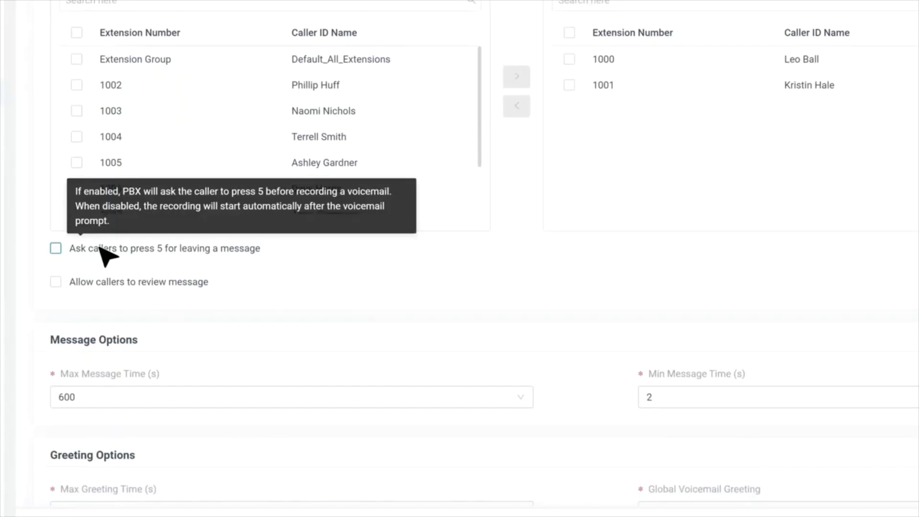
{"action": "left_click", "coordinate": [102, 250]}
{"action": "mouse_move", "coordinate": [74, 282]}
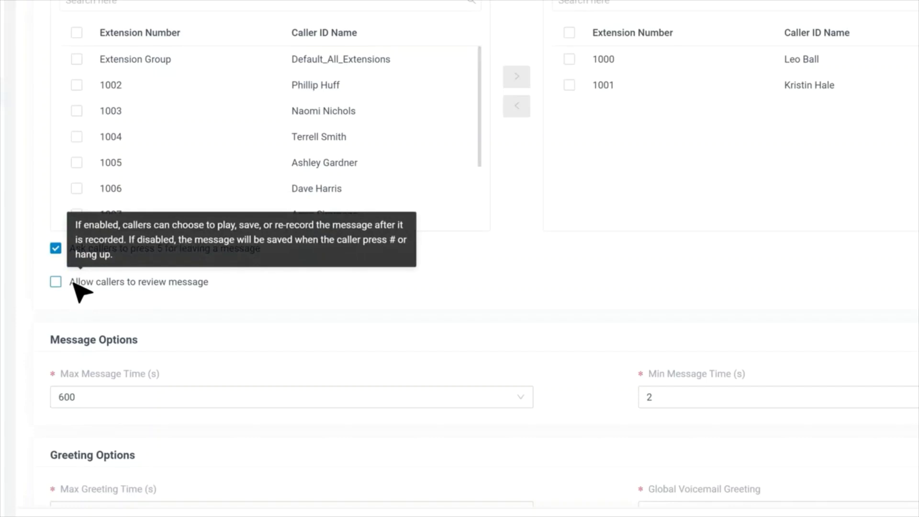
{"action": "left_click", "coordinate": [56, 282]}
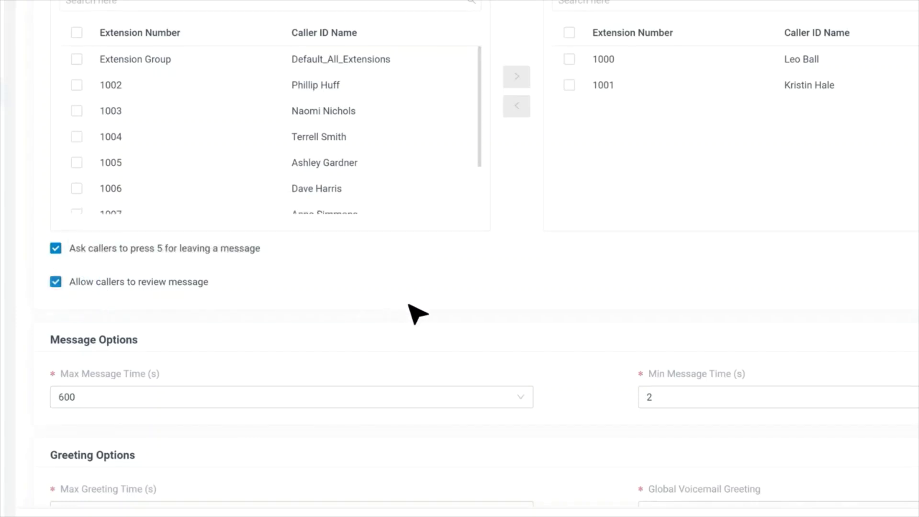
Set max message time to 300 s and max greeting time to 90 s, keeping the default global greeting.
{"action": "scroll", "coordinate": [589, 302], "scroll_direction": "down", "scroll_amount": 3}
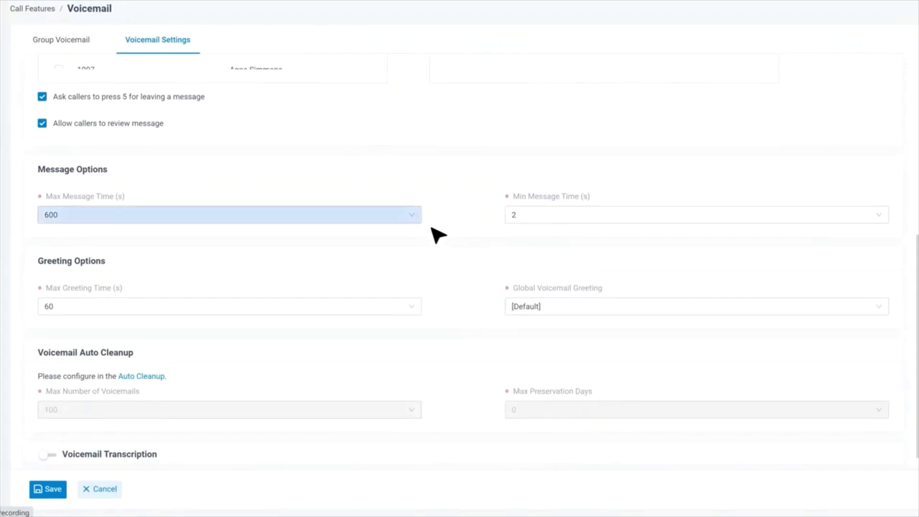
{"action": "left_click", "coordinate": [415, 216]}
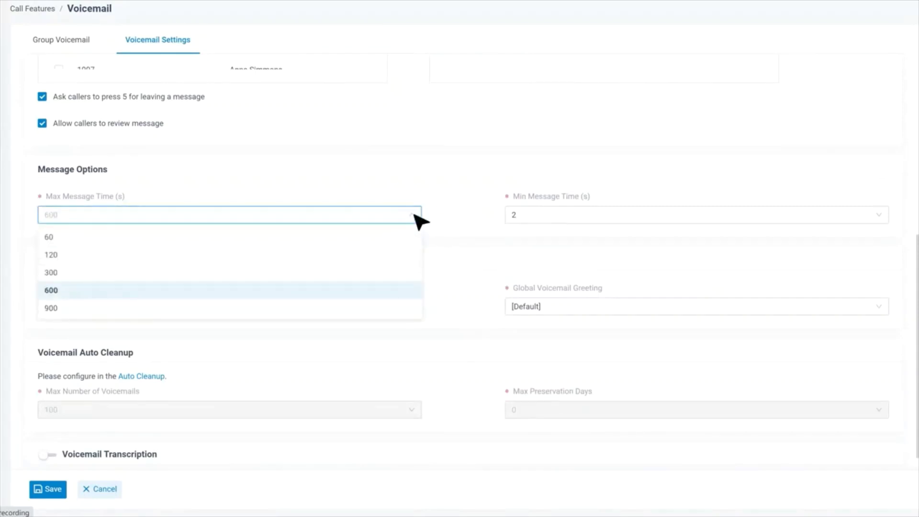
{"action": "left_click", "coordinate": [368, 274]}
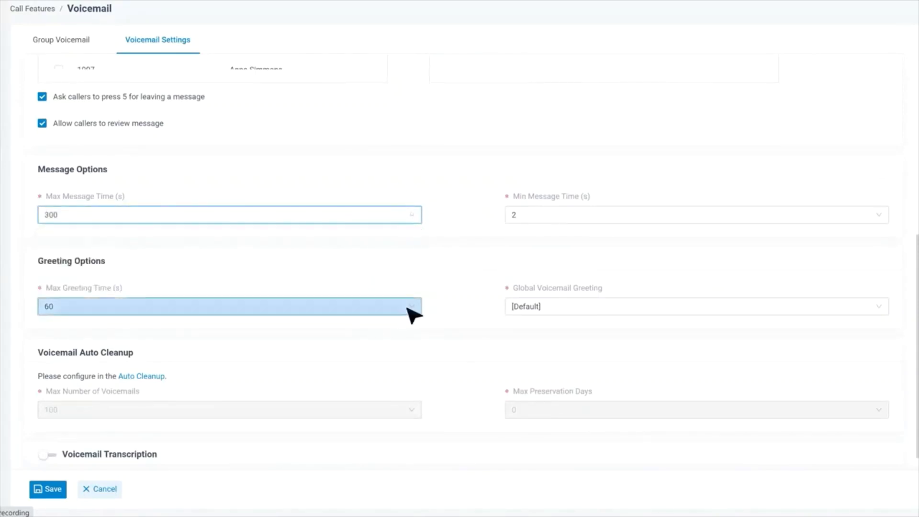
{"action": "left_click", "coordinate": [410, 309]}
{"action": "left_click", "coordinate": [378, 364]}
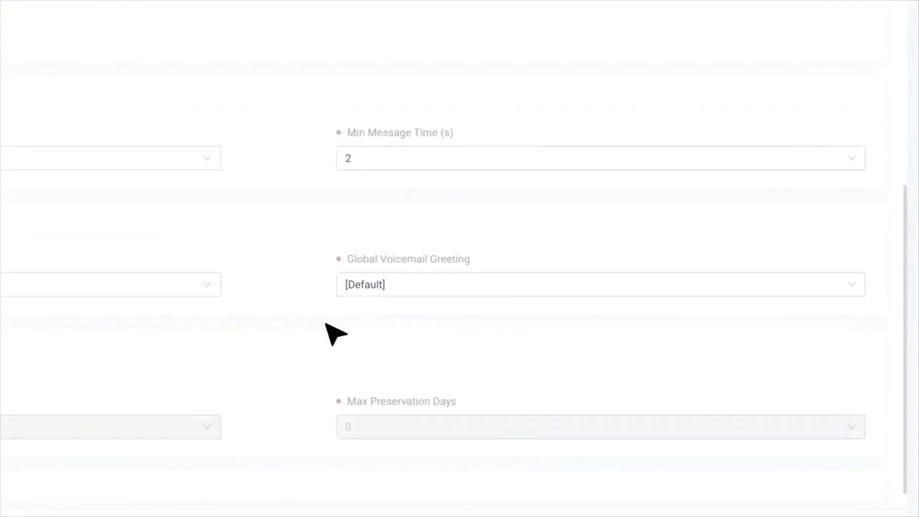
{"action": "left_click", "coordinate": [861, 287]}
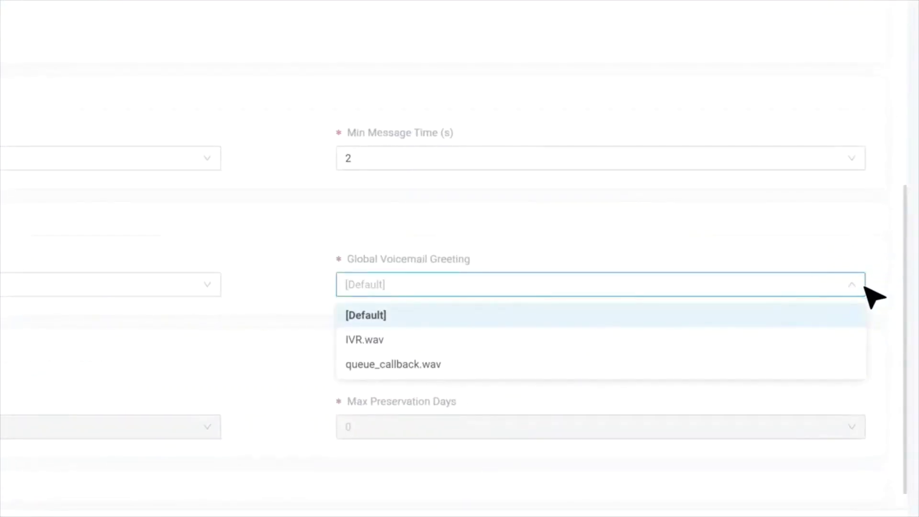
{"action": "left_click", "coordinate": [739, 320]}
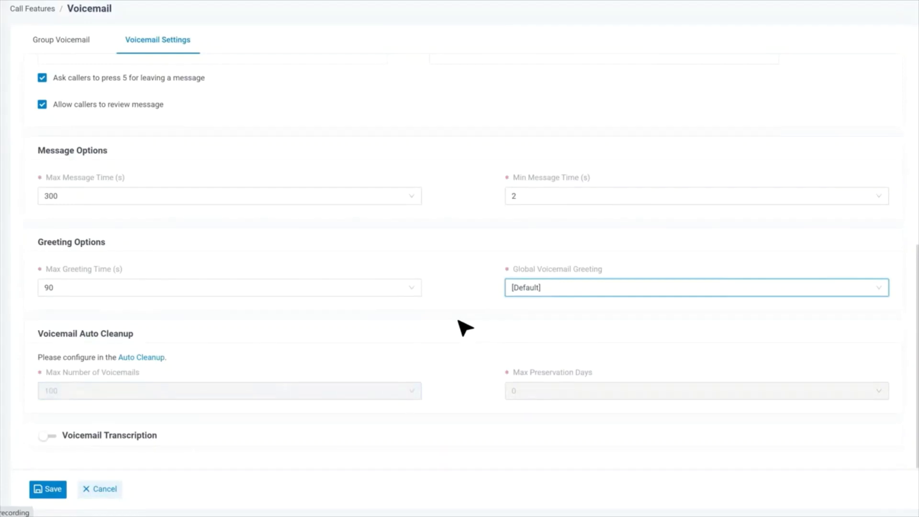
{"action": "left_click", "coordinate": [150, 357]}
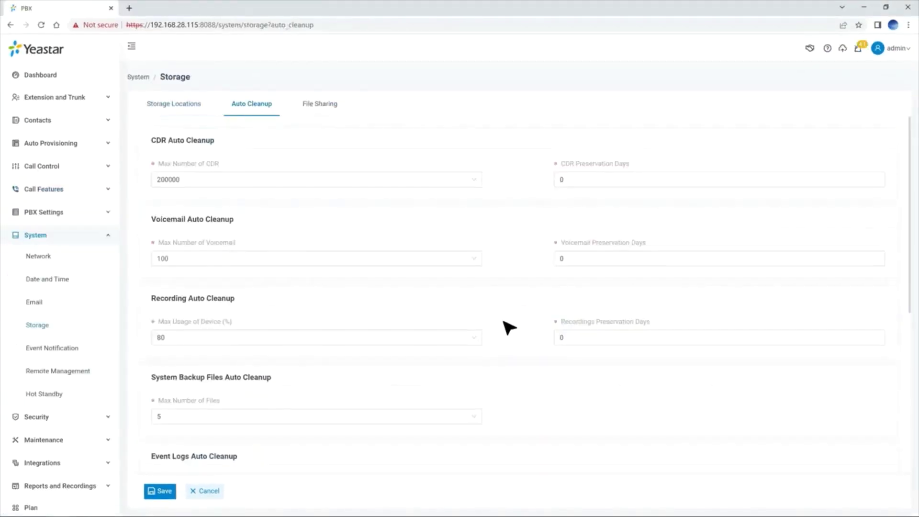
Save the Auto Cleanup page, then save the Voicemail Settings and apply them to the PBX.
{"action": "left_click", "coordinate": [480, 262]}
{"action": "left_click", "coordinate": [163, 489]}
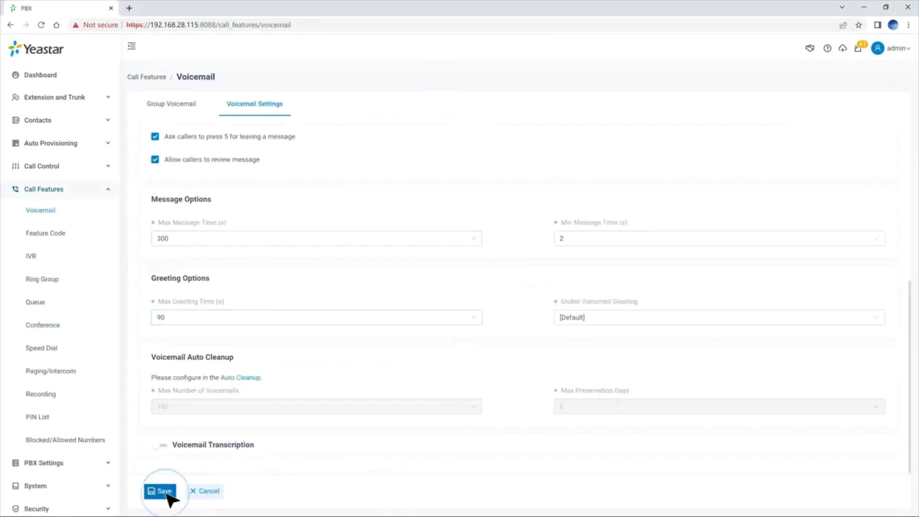
{"action": "left_click", "coordinate": [160, 491]}
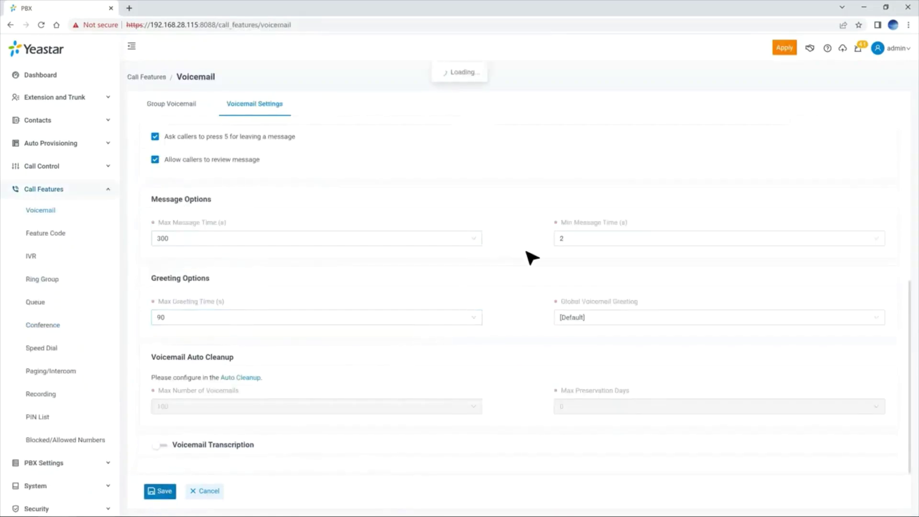
{"action": "left_click", "coordinate": [784, 47]}
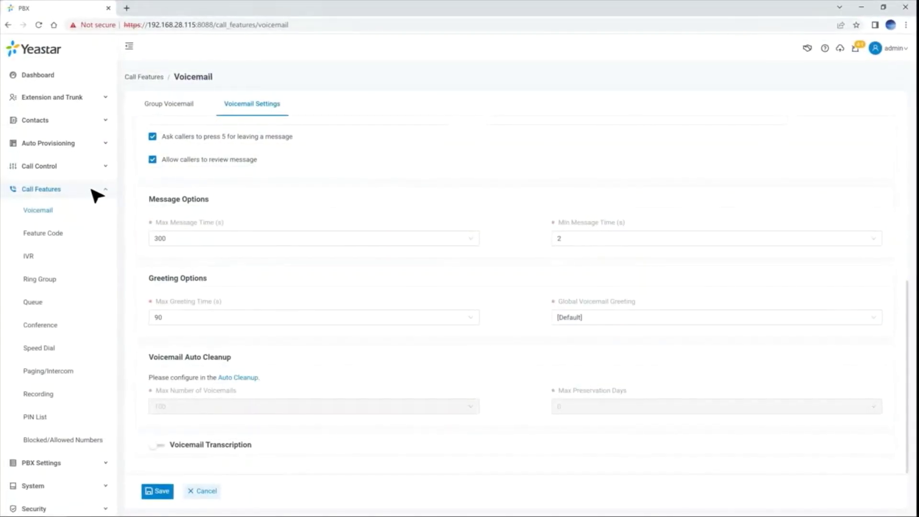
Add conference room 6500 and enter its participant and moderator passwords.
{"action": "left_click", "coordinate": [64, 323]}
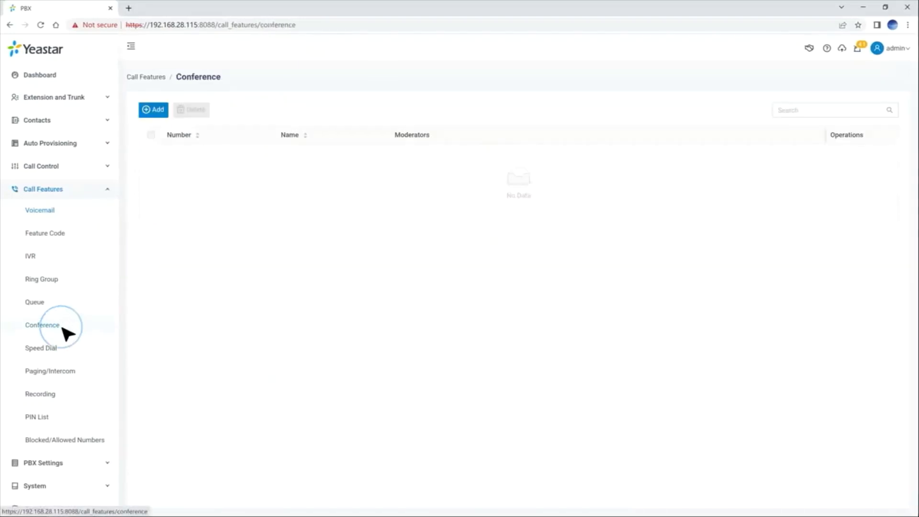
{"action": "left_click", "coordinate": [152, 109]}
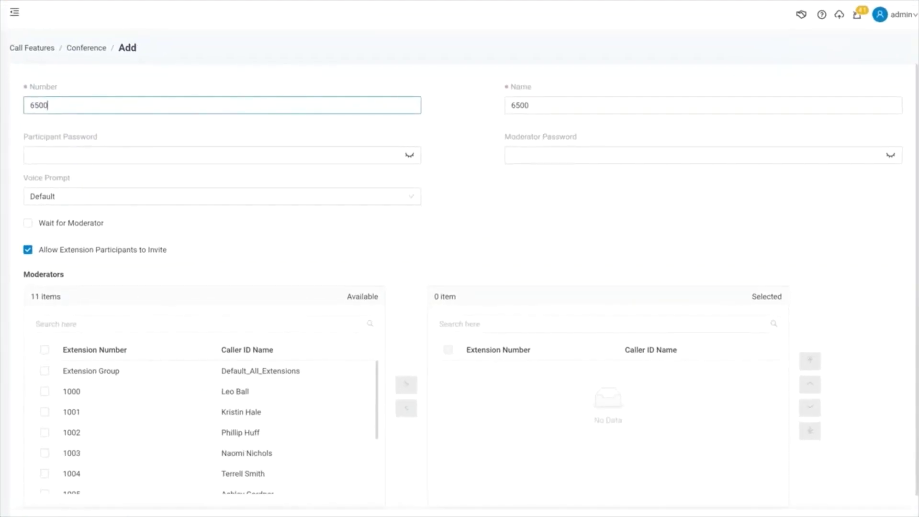
{"action": "left_click", "coordinate": [556, 105]}
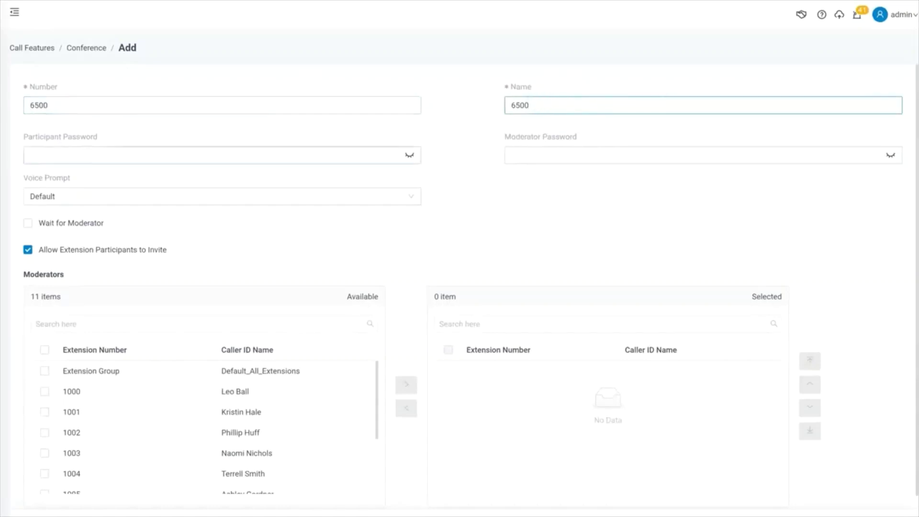
{"action": "left_click", "coordinate": [263, 153]}
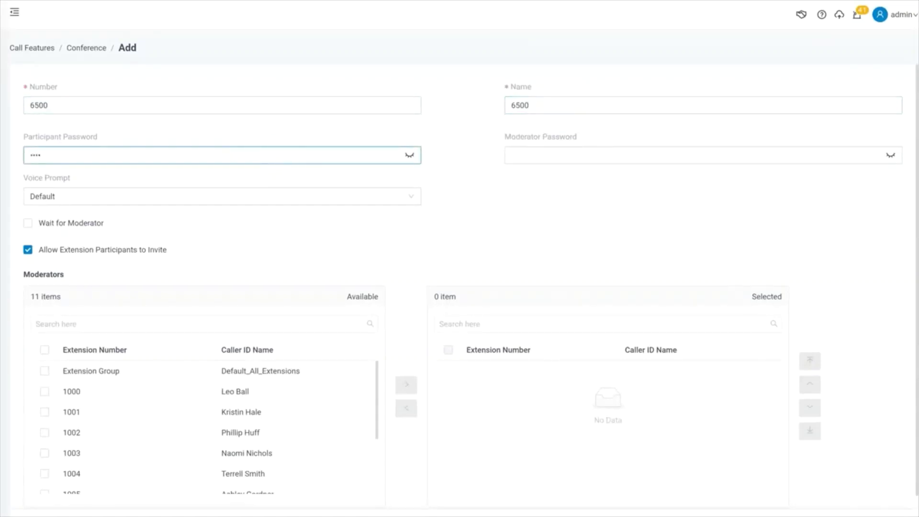
{"action": "left_click", "coordinate": [589, 154]}
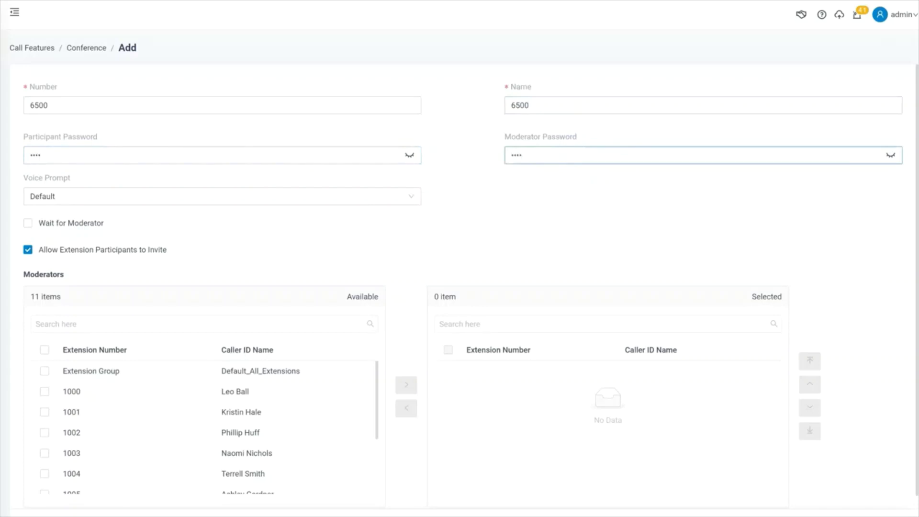
Set the voice prompt to Extension Number and enable Wait for Moderator.
{"action": "left_click", "coordinate": [413, 197]}
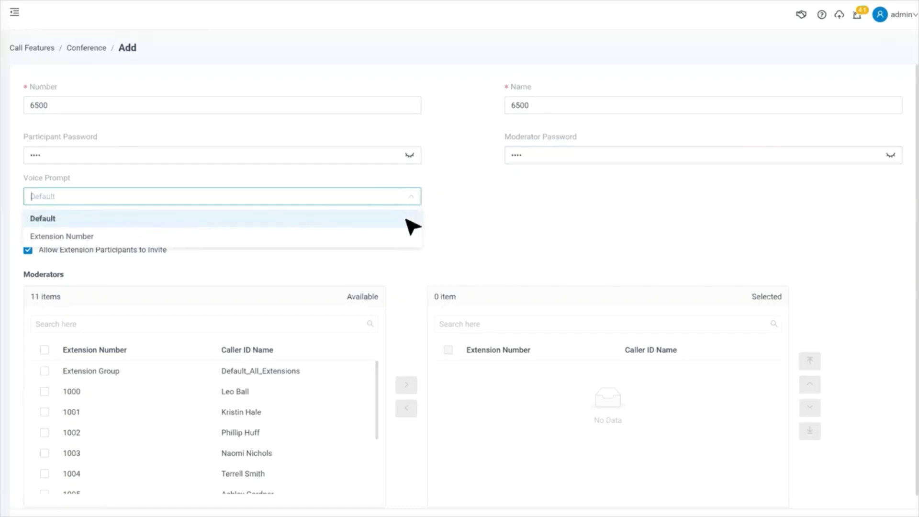
{"action": "left_click", "coordinate": [409, 237]}
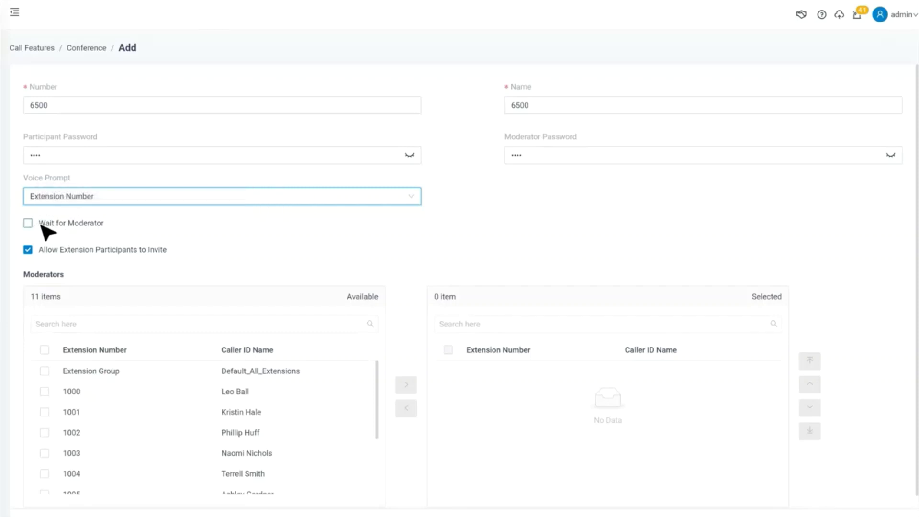
{"action": "mouse_move", "coordinate": [47, 225]}
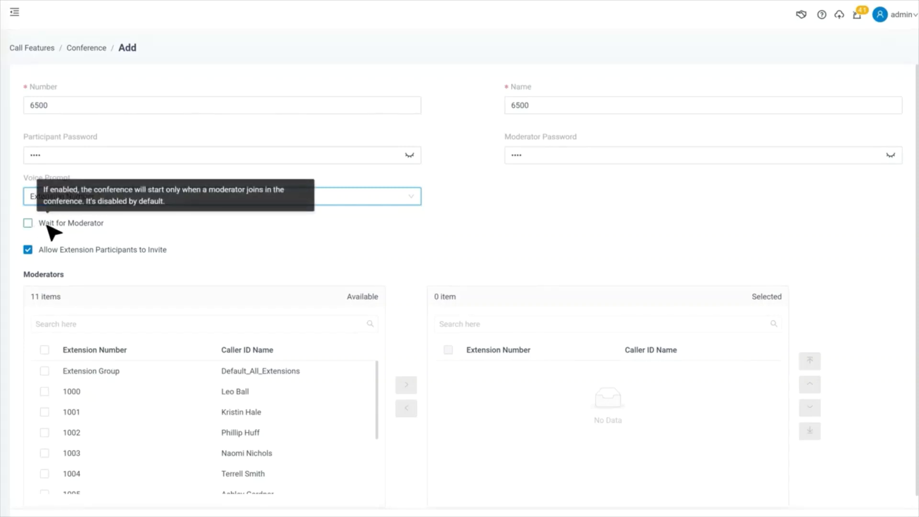
{"action": "left_click", "coordinate": [48, 225]}
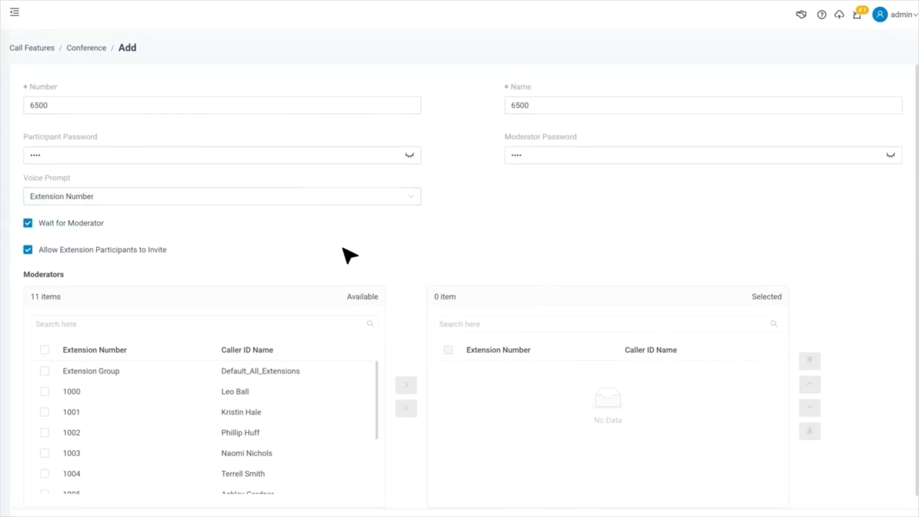
{"action": "mouse_move", "coordinate": [73, 252]}
{"action": "scroll", "coordinate": [218, 263], "scroll_direction": "down", "scroll_amount": 1}
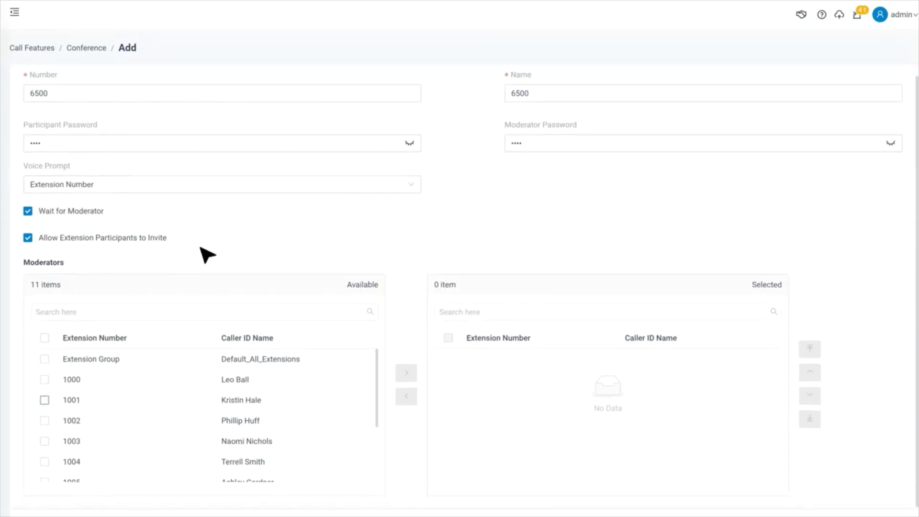
Make extension 1000 and the extension group moderators, then save conference 6500.
{"action": "left_click", "coordinate": [44, 378]}
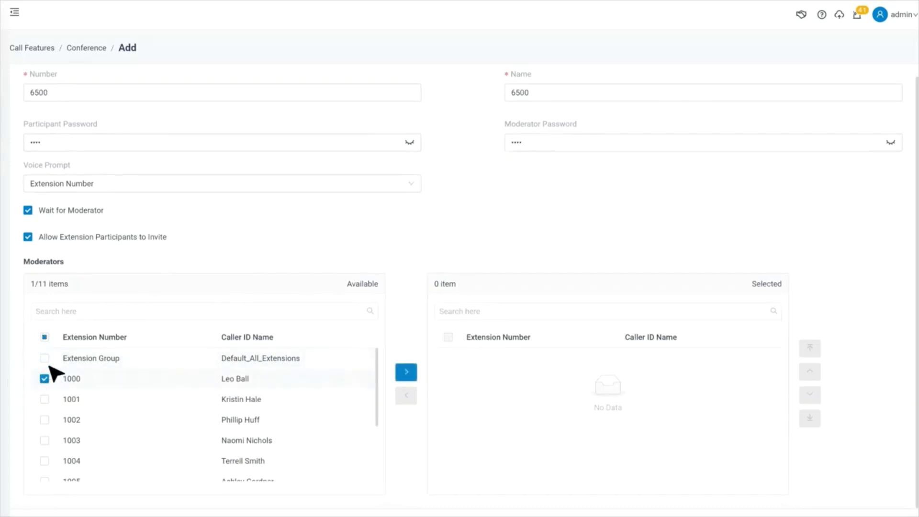
{"action": "left_click", "coordinate": [44, 358]}
{"action": "left_click", "coordinate": [406, 374]}
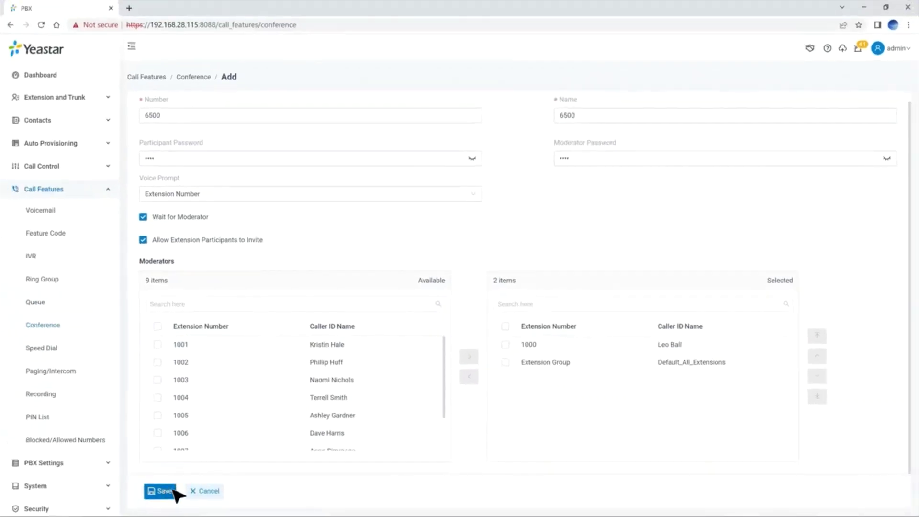
{"action": "left_click", "coordinate": [174, 491]}
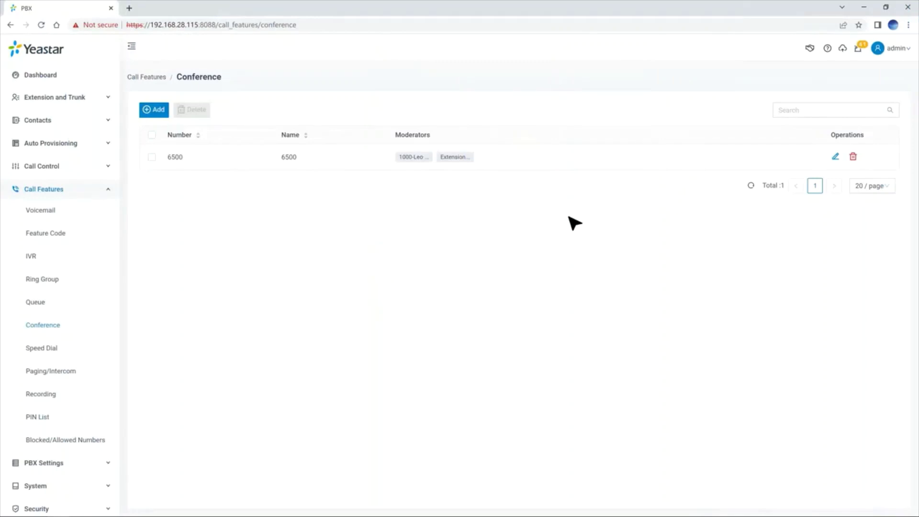
{"action": "left_click", "coordinate": [62, 349]}
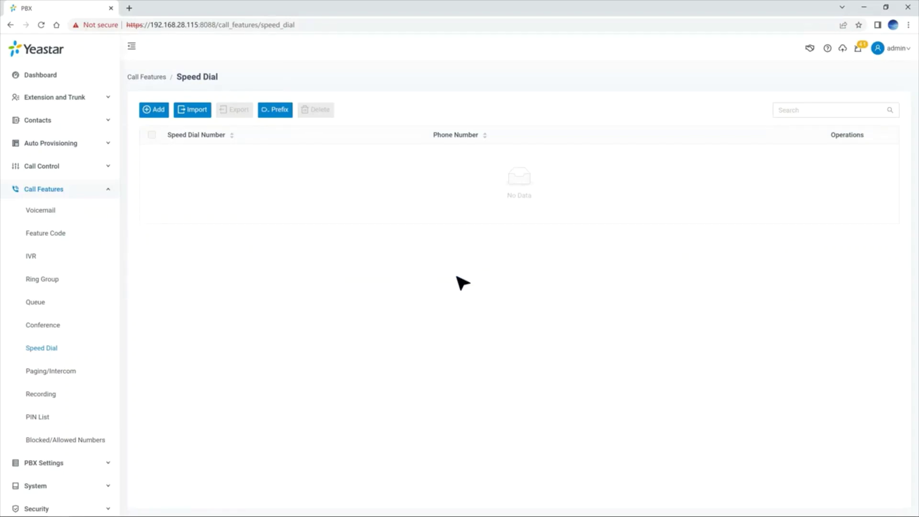
Add speed dial *85 pointing to the 9-prefixed destination phone number, then save and apply it.
{"action": "left_click", "coordinate": [161, 114]}
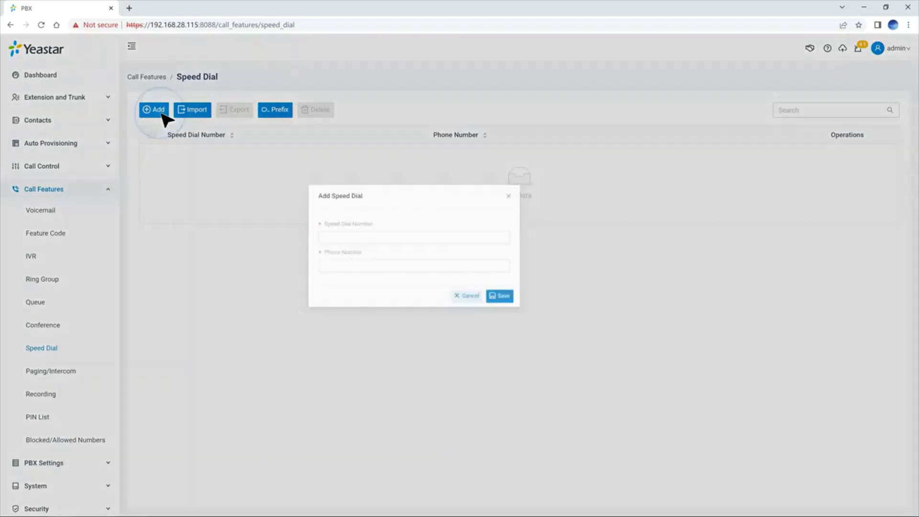
{"action": "left_click", "coordinate": [388, 258]}
{"action": "type", "text": "*85"}
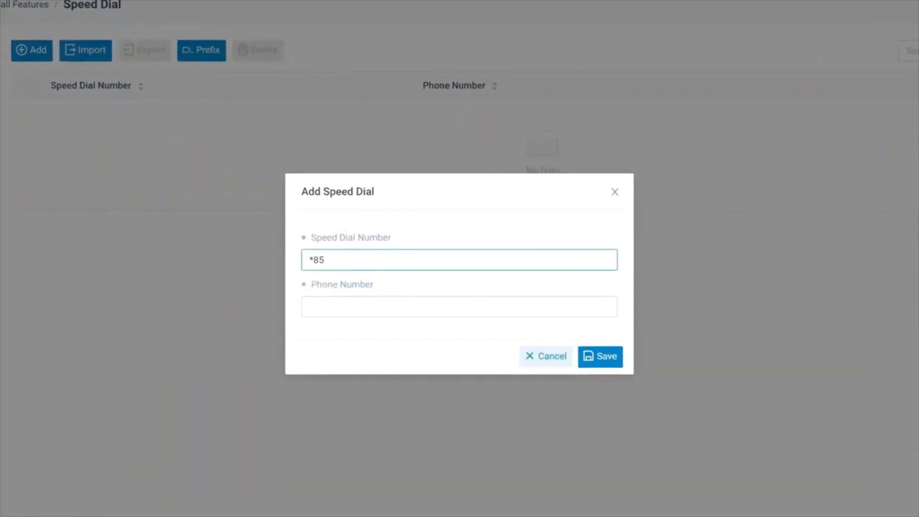
{"action": "left_click", "coordinate": [348, 303]}
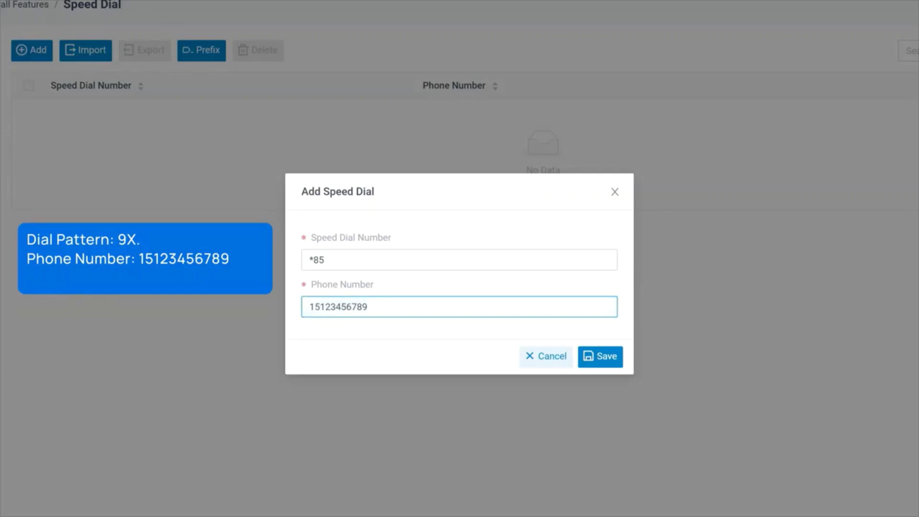
{"action": "left_click", "coordinate": [309, 306]}
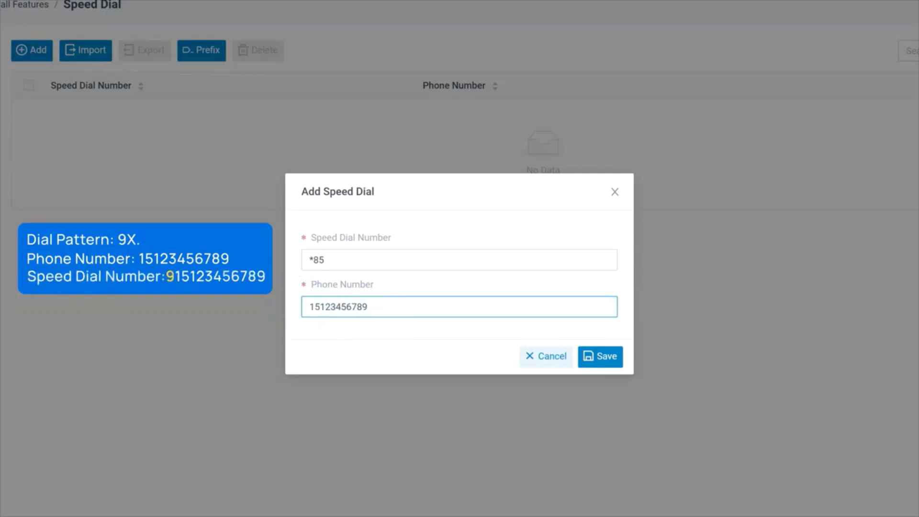
{"action": "type", "text": "9"}
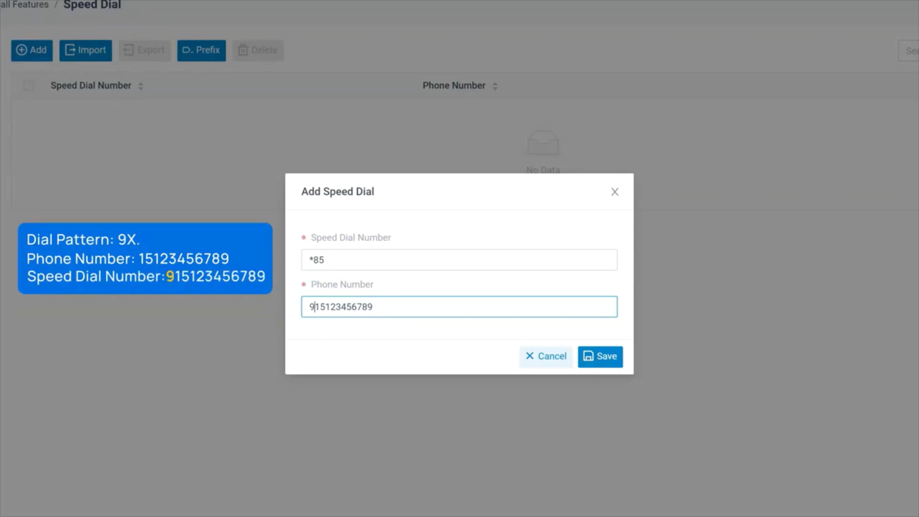
{"action": "left_click", "coordinate": [588, 357]}
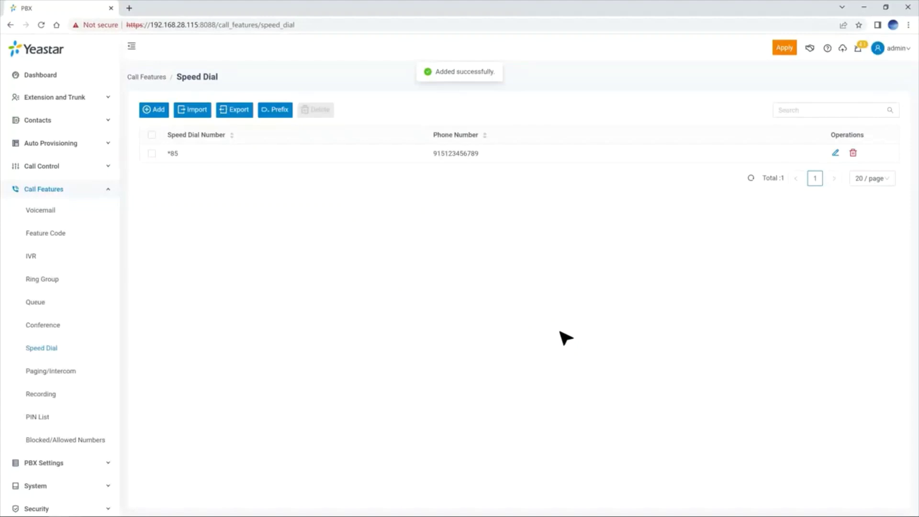
{"action": "left_click", "coordinate": [785, 48]}
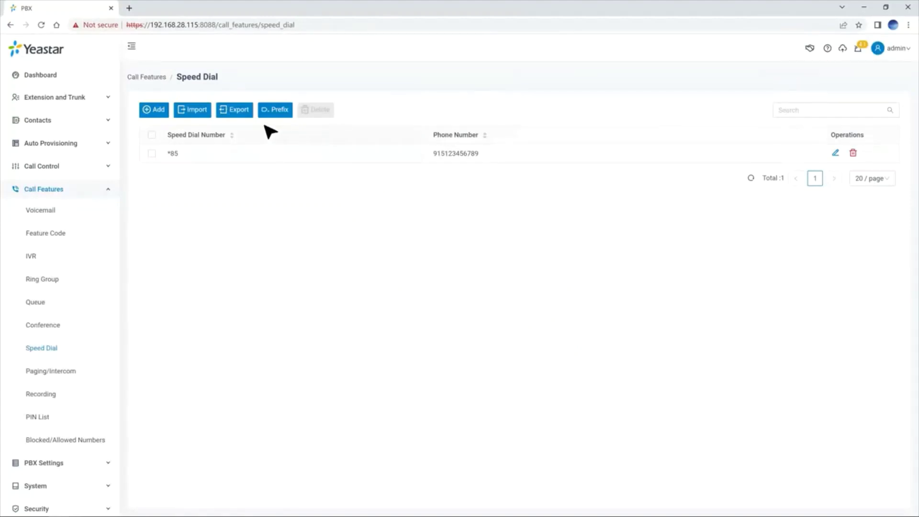
Export the speed dial list to CSV, open the file, and begin importing a CSV file.
{"action": "left_click", "coordinate": [242, 113]}
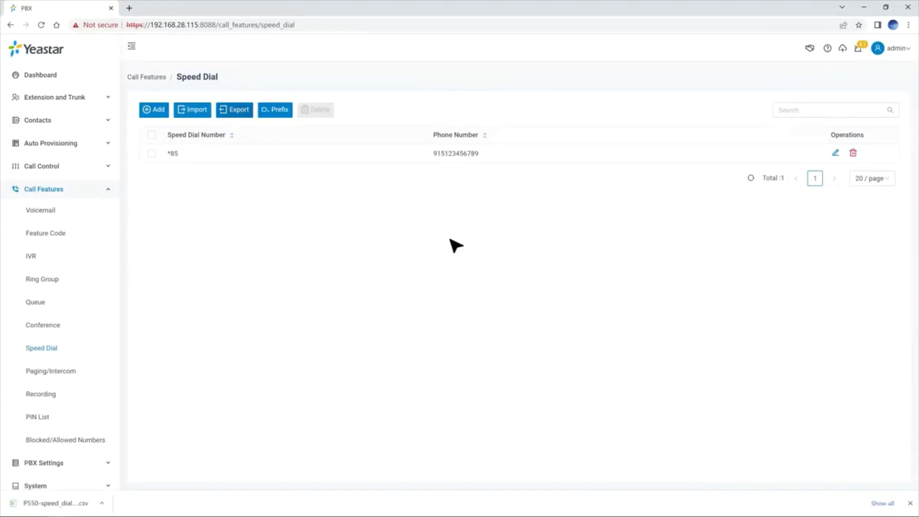
{"action": "left_click", "coordinate": [53, 503]}
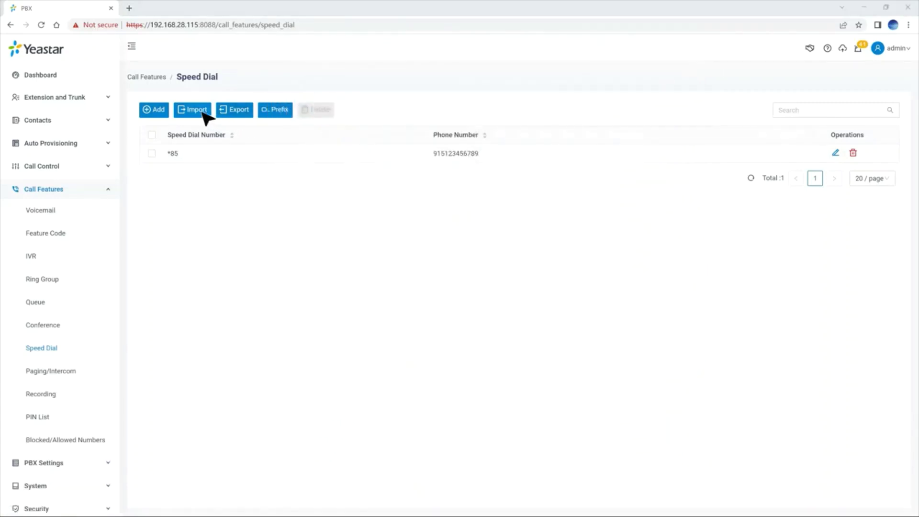
{"action": "left_click", "coordinate": [203, 113]}
{"action": "left_click", "coordinate": [540, 287]}
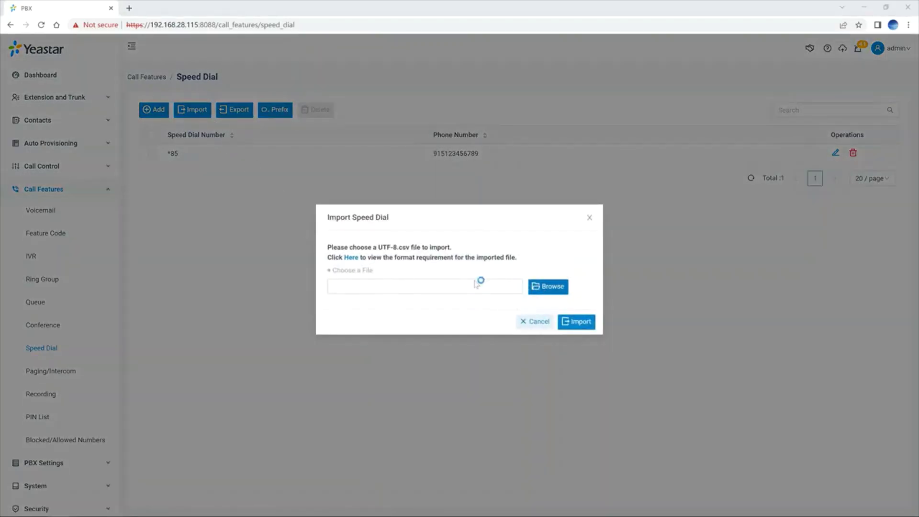
Import the speed dial CSV, accept the partial-failure notice, and apply the *82–*85 entries.
{"action": "left_click", "coordinate": [577, 324]}
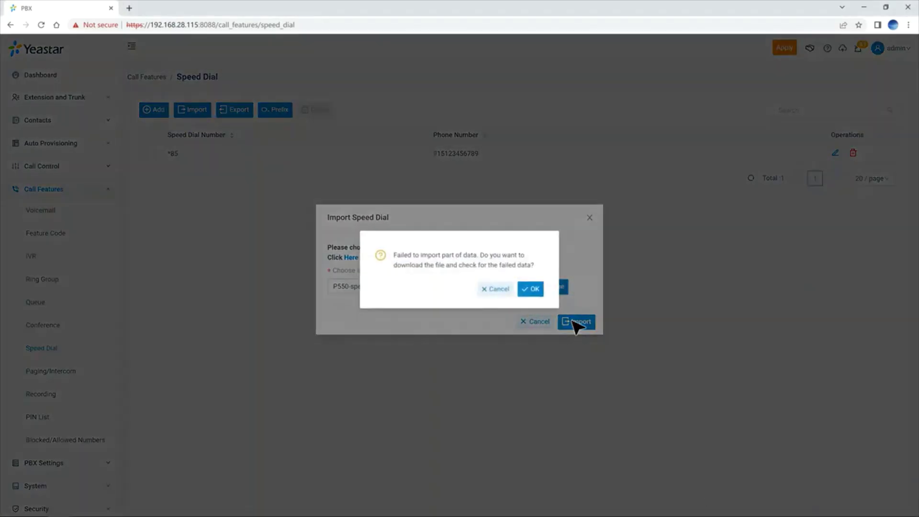
{"action": "left_click", "coordinate": [538, 291]}
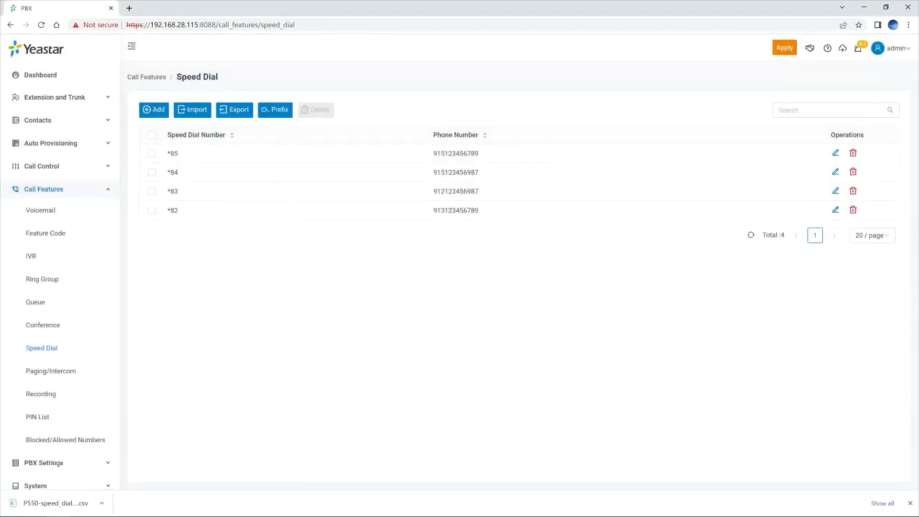
{"action": "left_click", "coordinate": [784, 48]}
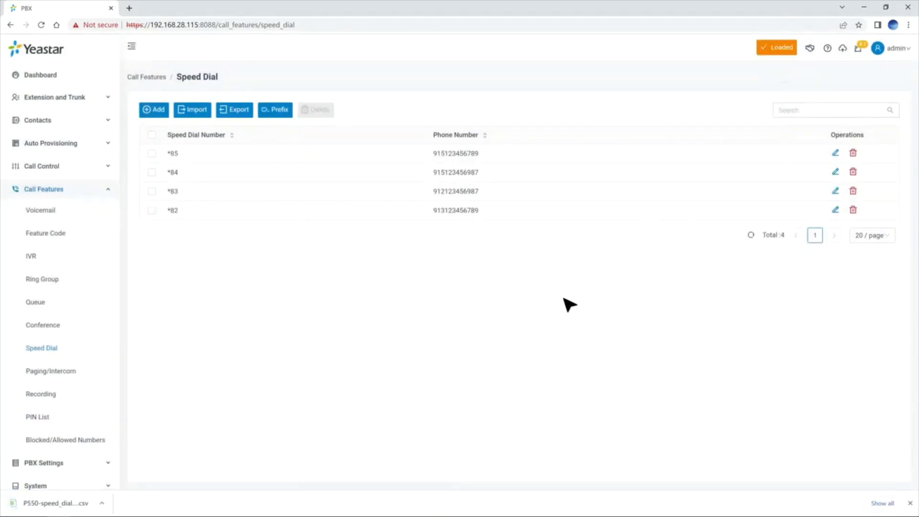